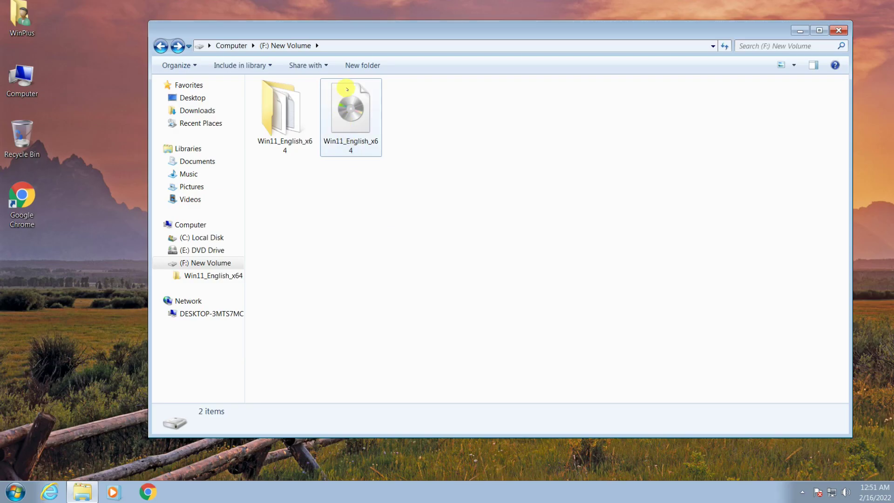
- Look for WinRAR among the Start menu programs
left_click(346, 120)
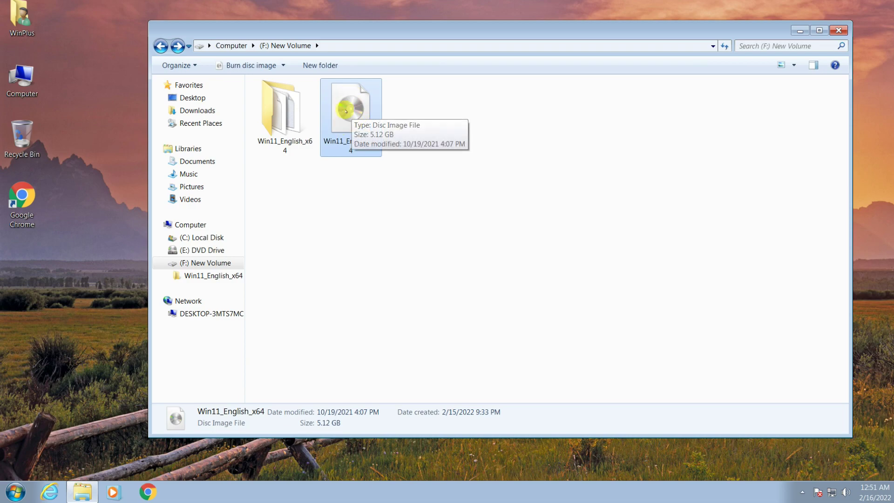
left_click(377, 184)
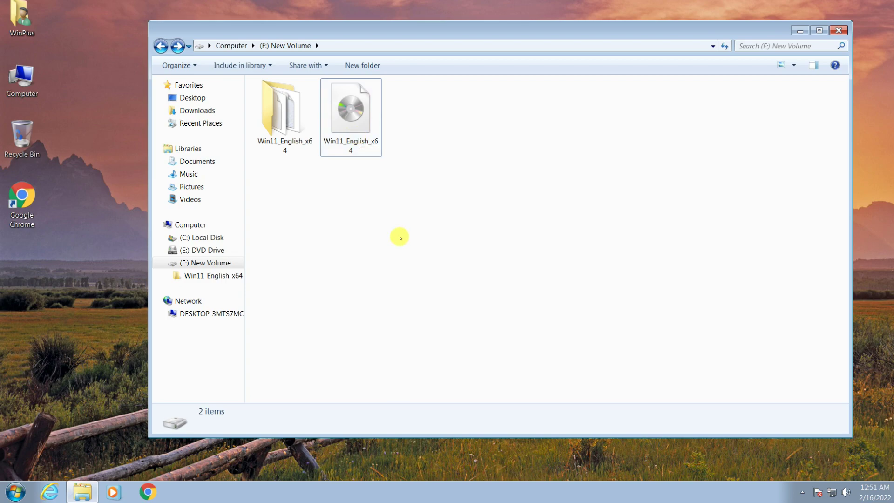
left_click(15, 492)
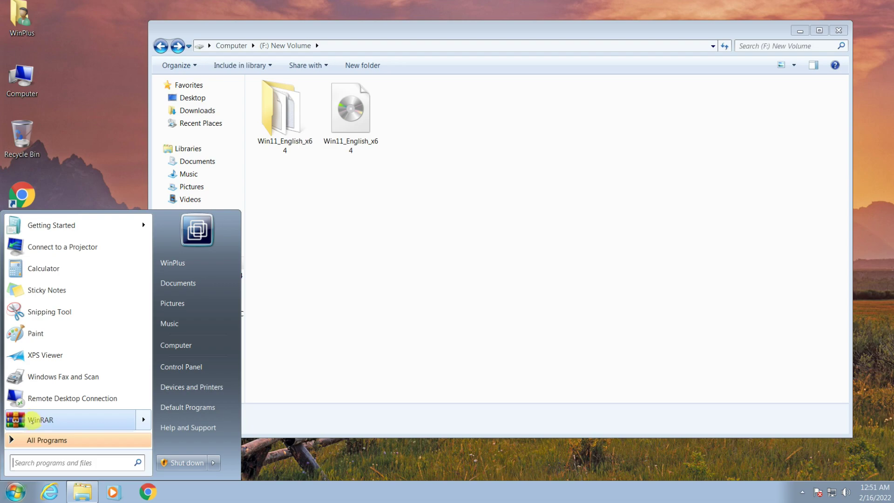
mouse_move(32, 420)
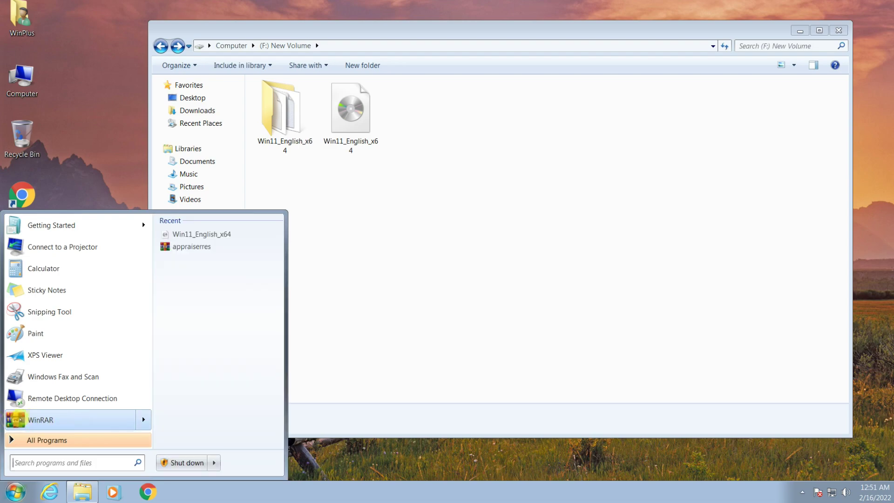
left_click(430, 333)
- Review the Win11_English_x64 disc image's extract options, then open the extracted Win11_English_x64 folder
left_click(364, 151)
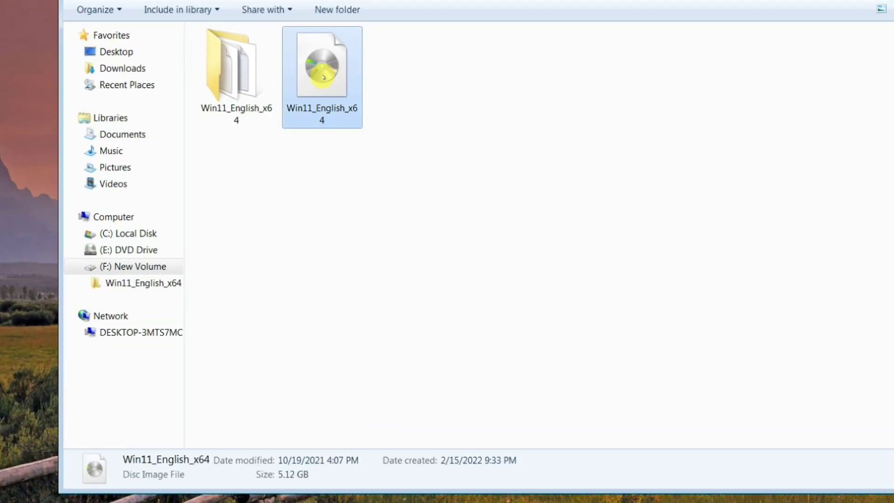
right_click(349, 118)
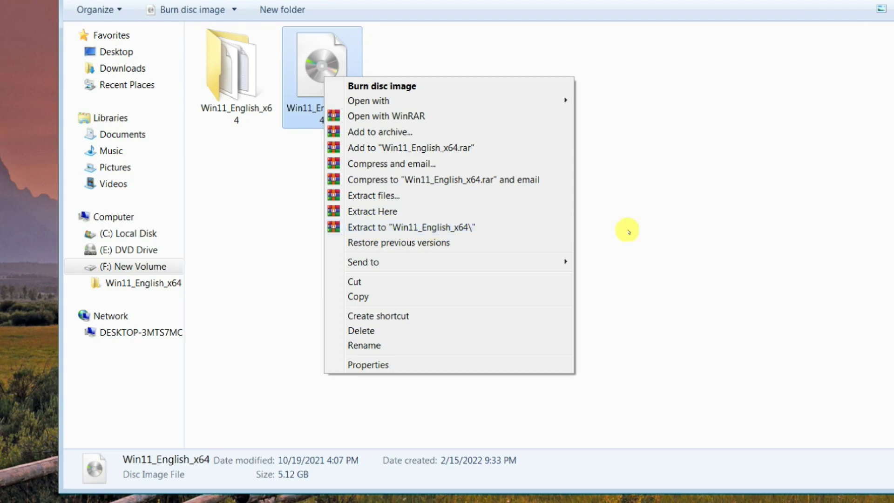
left_click(683, 235)
left_click(682, 235)
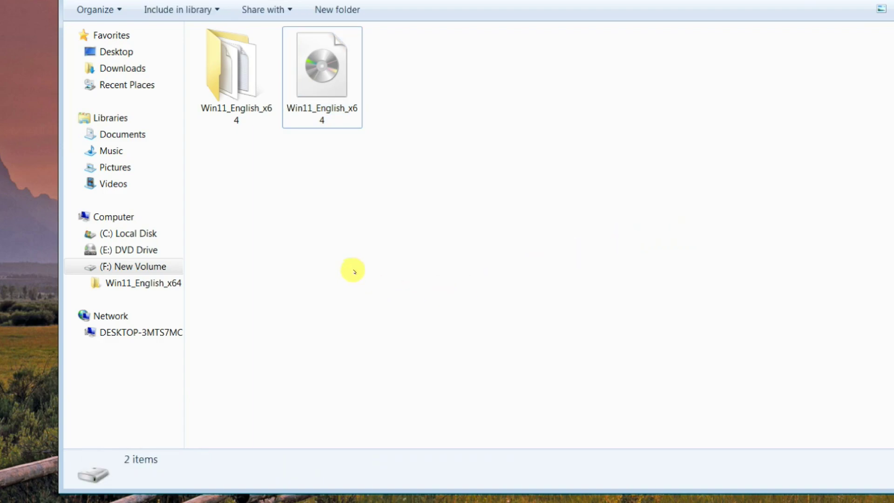
double_click(223, 77)
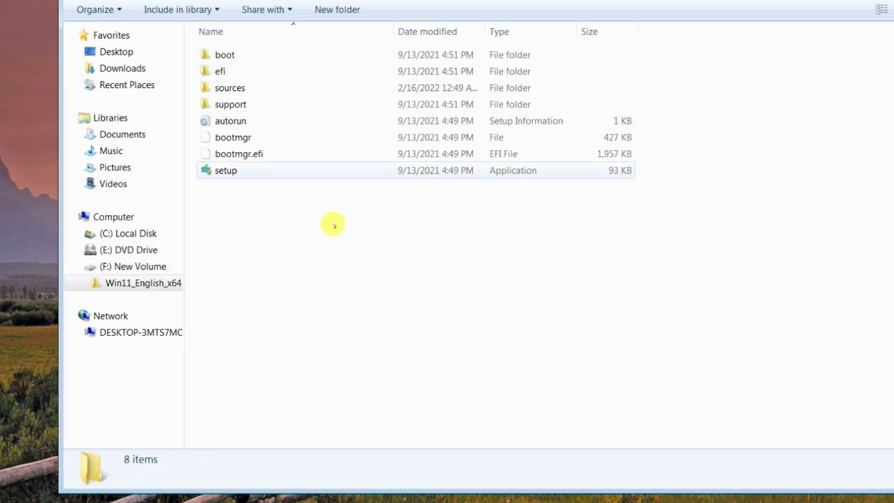
- Launch setup with admin approval, choosing 'Not right now' for downloading updates
left_click(230, 172)
double_click(230, 172)
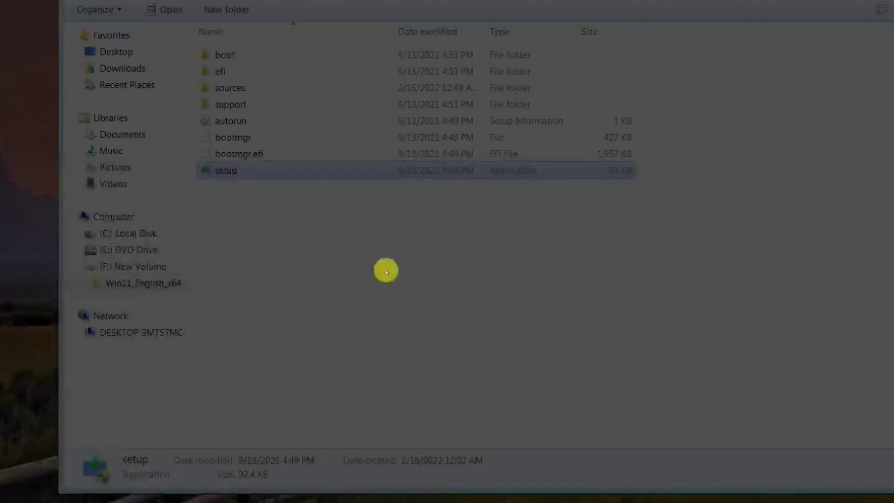
left_click(583, 267)
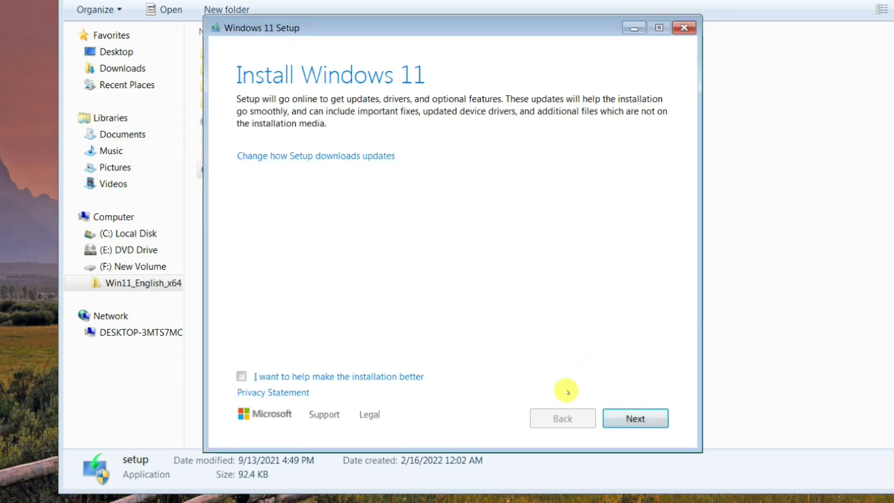
left_click(294, 156)
left_click(241, 194)
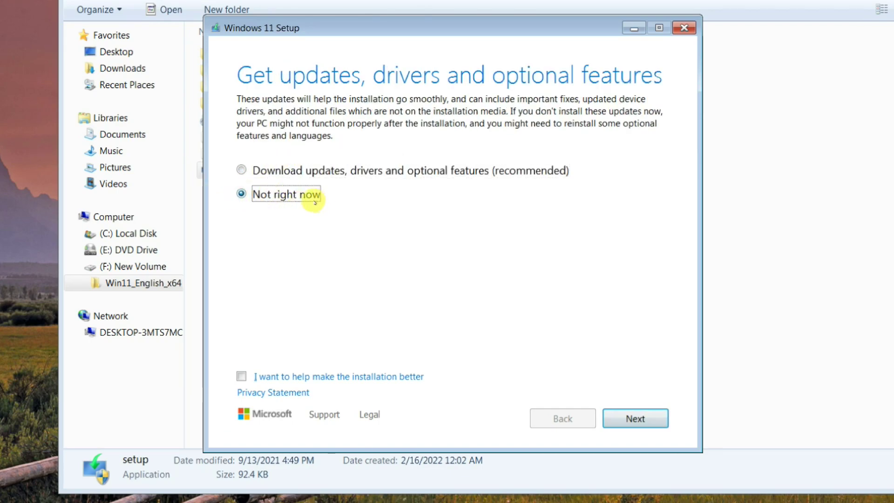
left_click(634, 418)
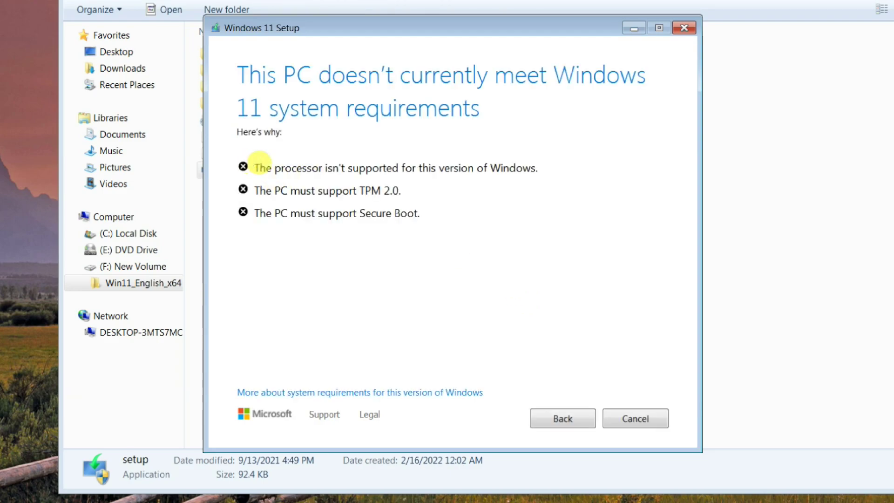
- Review the failed processor, TPM 2.0 and Secure Boot requirements, then cancel Setup
left_click_drag(256, 168, 545, 167)
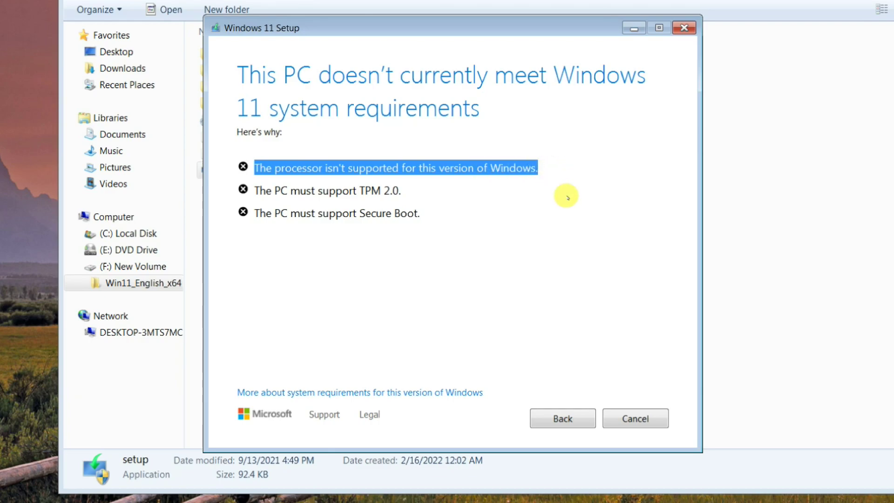
left_click_drag(251, 190, 459, 191)
left_click(489, 222)
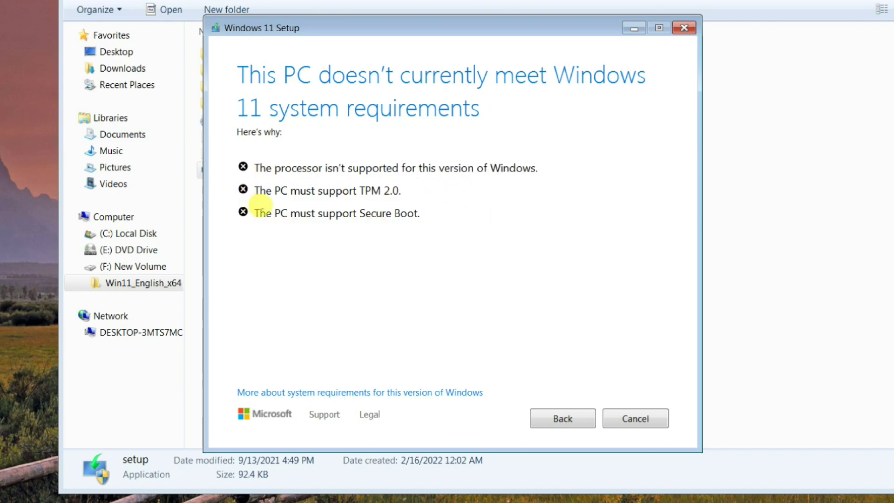
left_click_drag(252, 213, 487, 207)
left_click(527, 219)
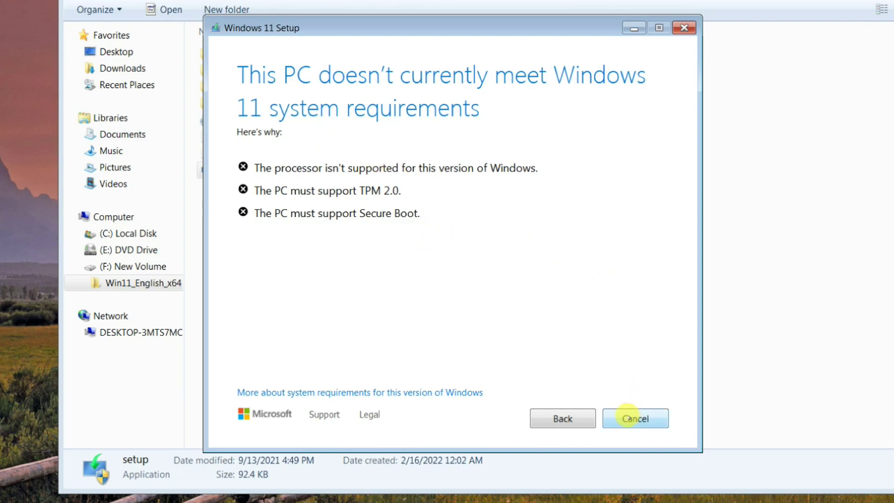
left_click(629, 418)
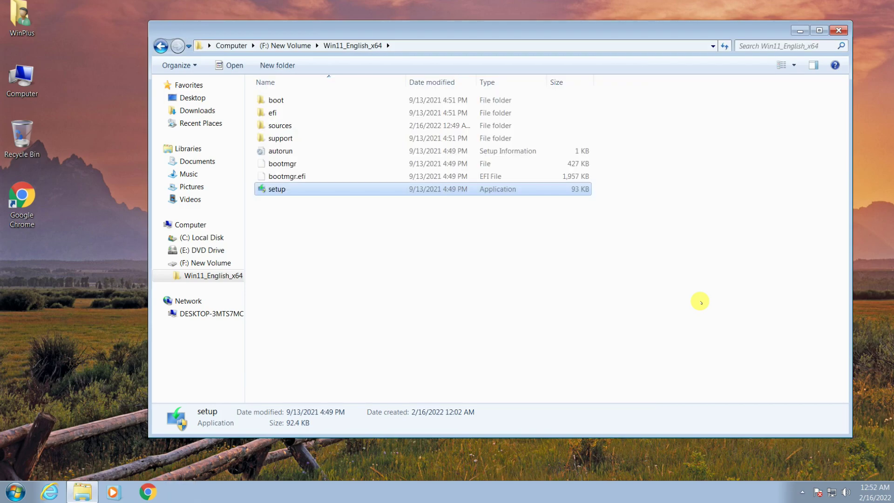
- Open the sources folder and locate appraiserres.dll (193 KB, version 10.0.22000.194)
left_click(700, 302)
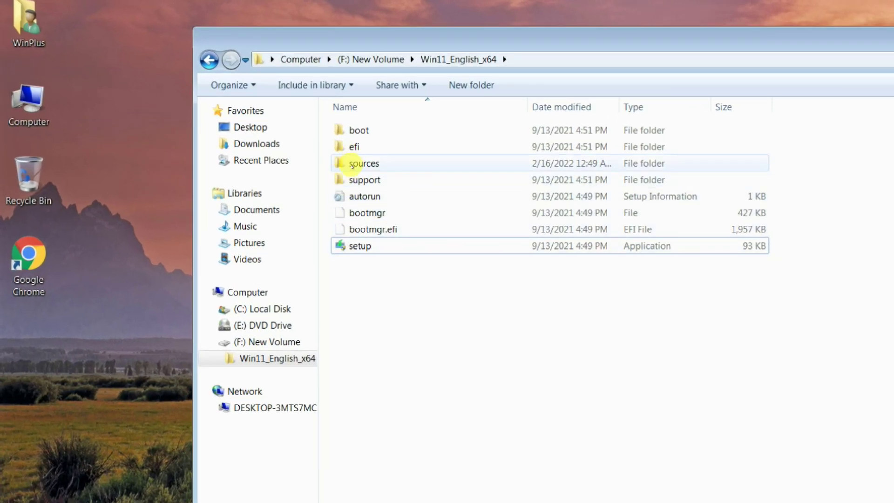
double_click(352, 166)
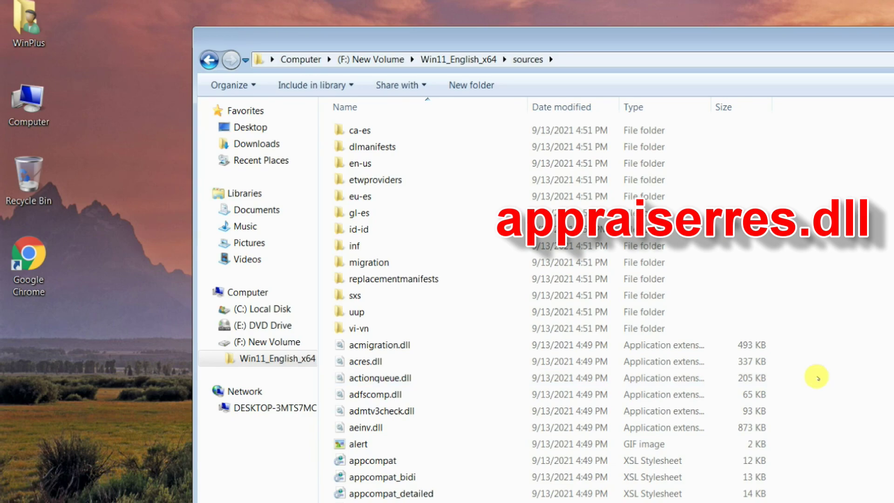
scroll(817, 377, "down", 2)
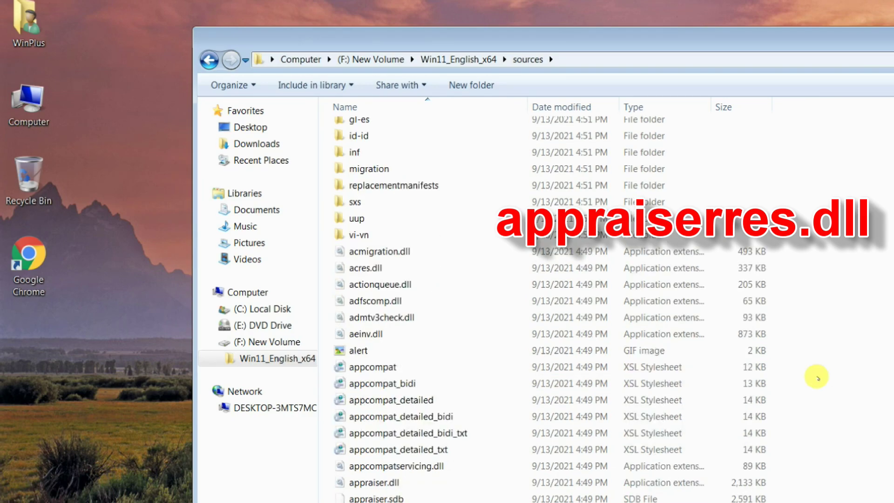
scroll(816, 377, "down", 1)
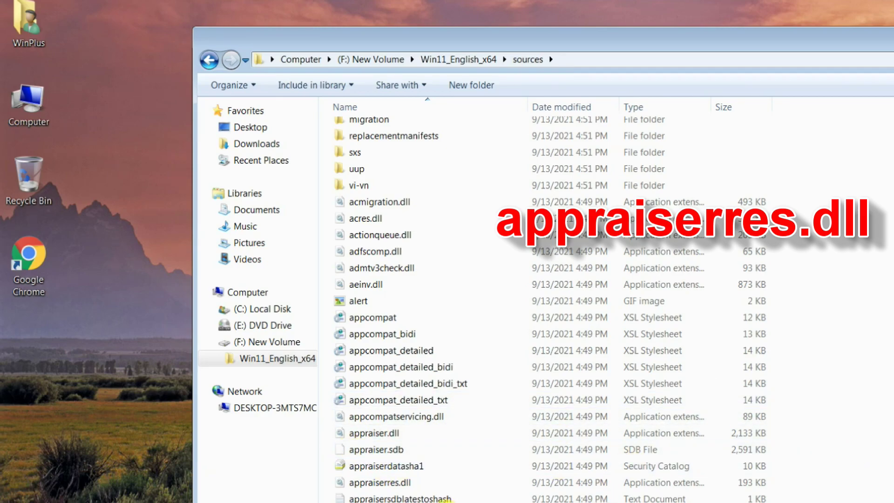
left_click(395, 484)
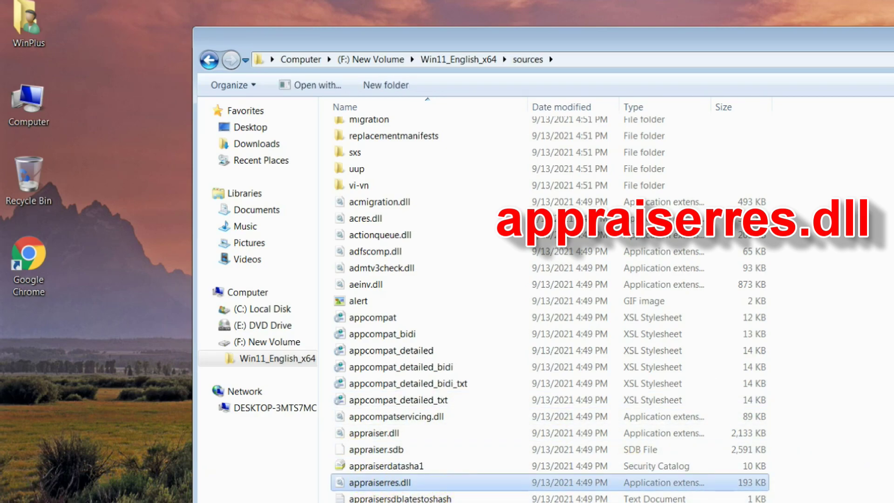
scroll(488, 356, "down", 5)
scroll(487, 356, "up", 2)
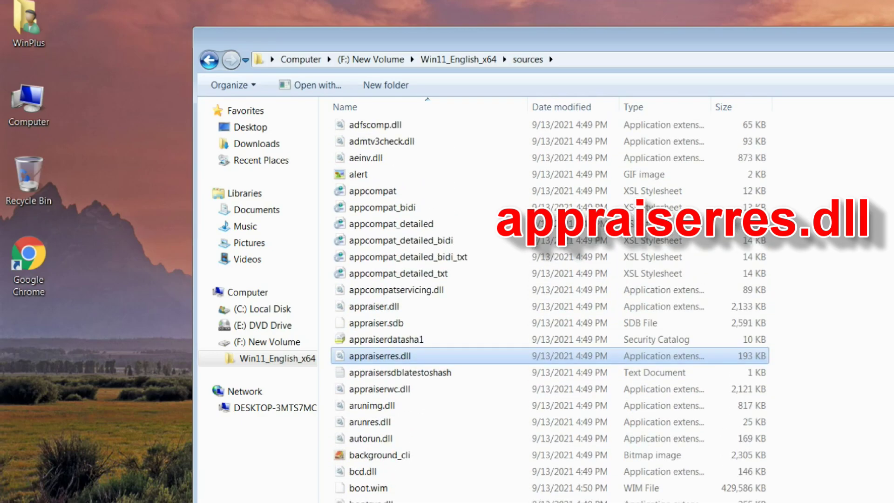
- Copy the name 'appraiserres.dll' from the rename field, leaving the file unrenamed
mouse_move(408, 357)
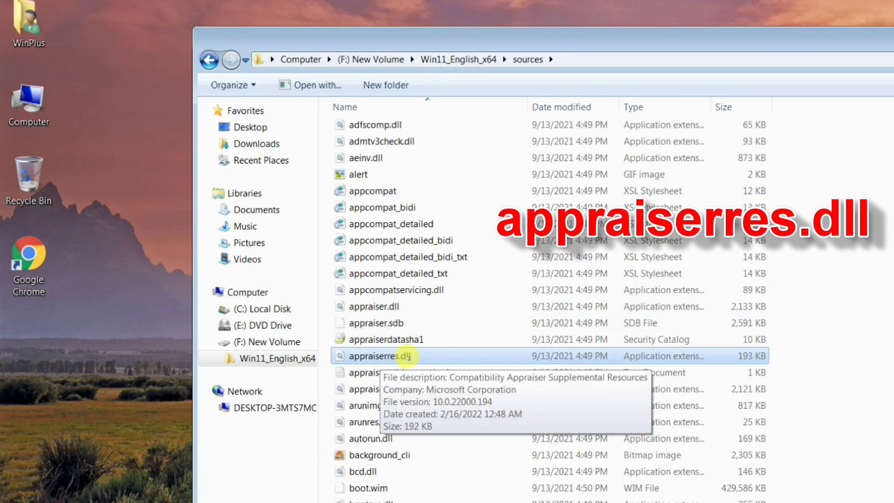
left_click(375, 357)
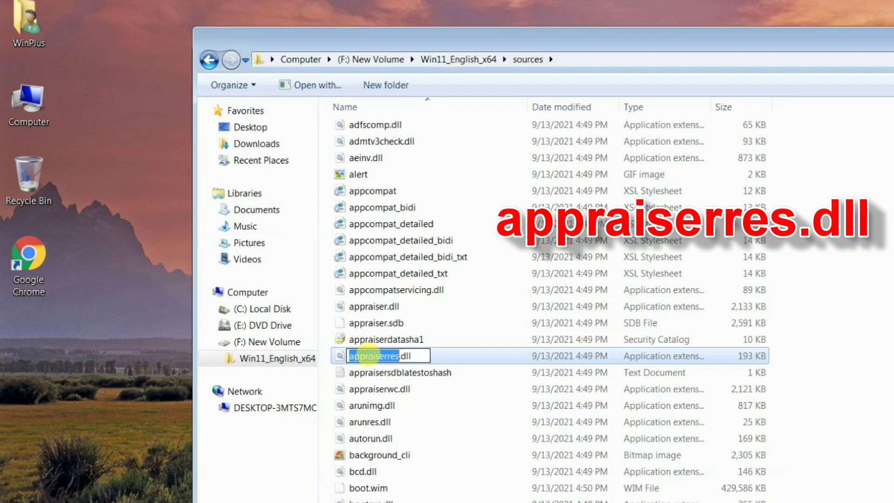
left_click_drag(413, 355, 329, 346)
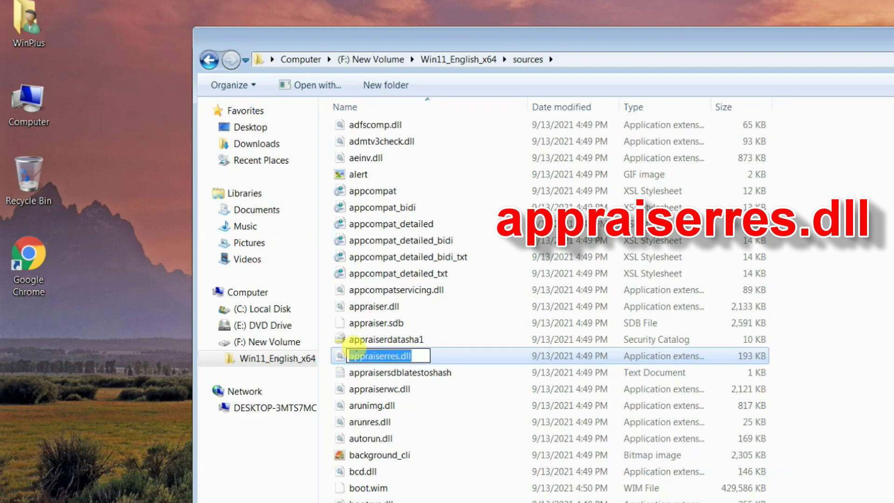
right_click(373, 356)
left_click(391, 395)
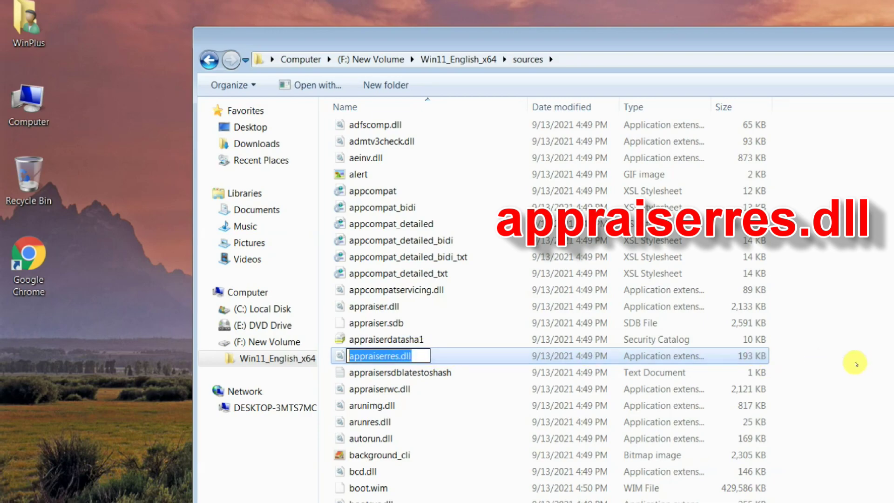
left_click(878, 362)
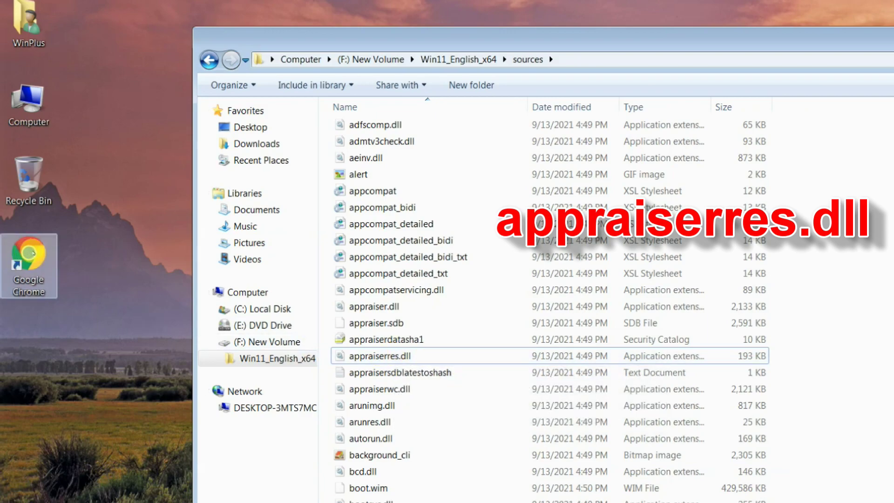
- Launch Chrome and search Google for 'appraiserres.dll download'
double_click(42, 274)
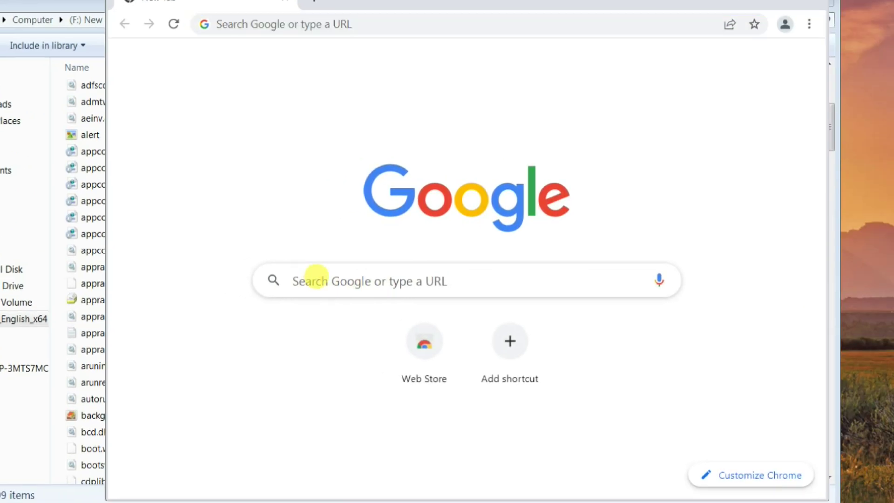
left_click(316, 277)
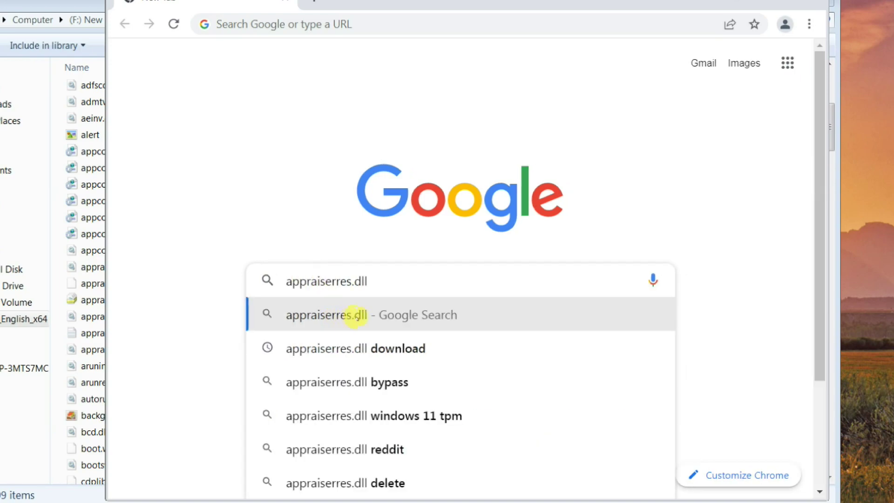
left_click(372, 349)
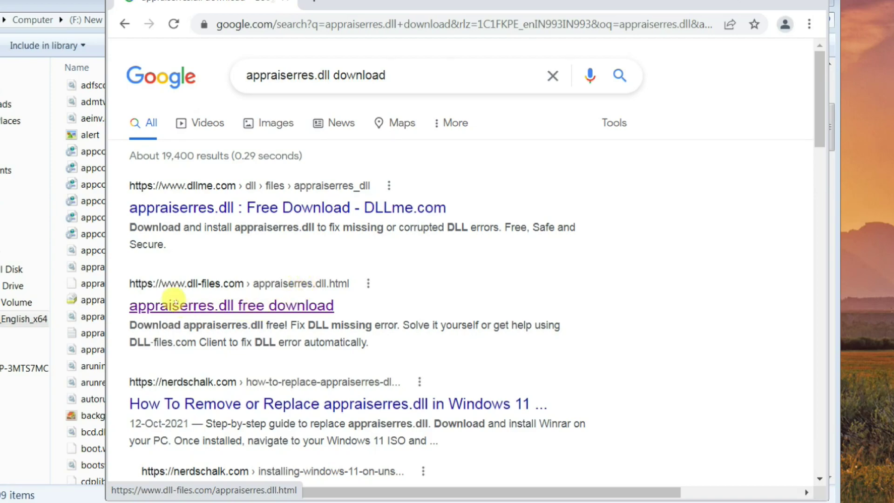
- Open the dll-files.com appraiserres.dll page and highlight its offered version 10.0.21996.1
mouse_move(119, 281)
left_mouse_down()
mouse_move(262, 288)
mouse_move(132, 281)
left_mouse_up()
left_click(132, 281)
left_click(183, 306)
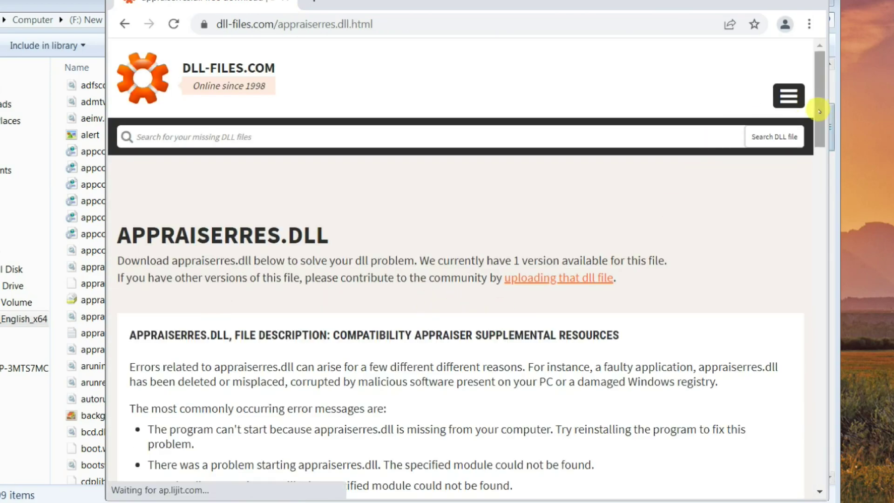
scroll(819, 140, "down", 3)
scroll(821, 194, "down", 10)
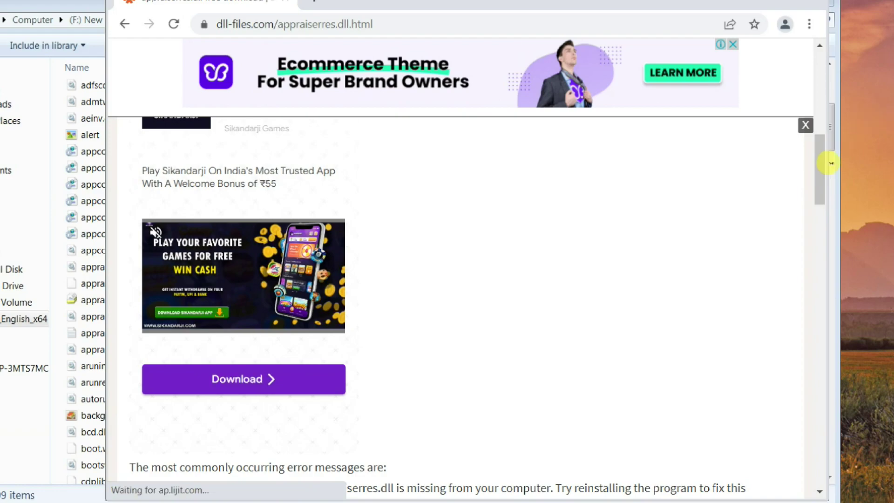
left_click_drag(818, 173, 820, 282)
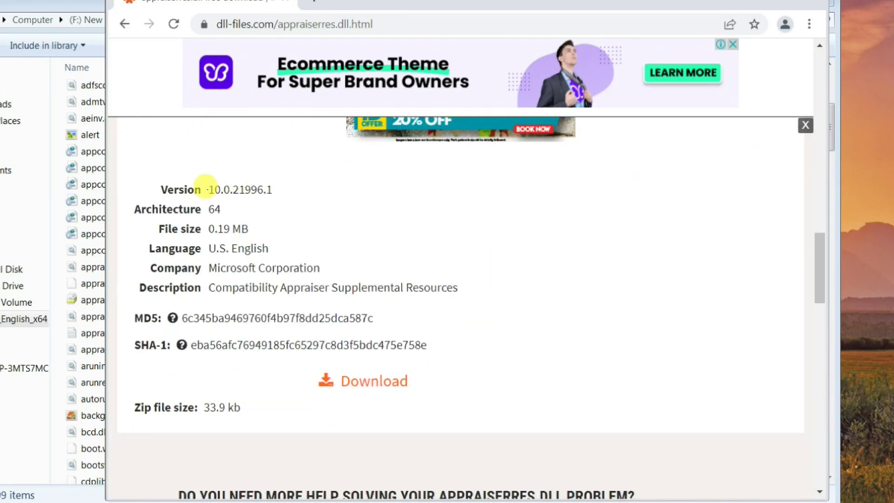
left_click_drag(207, 188, 279, 188)
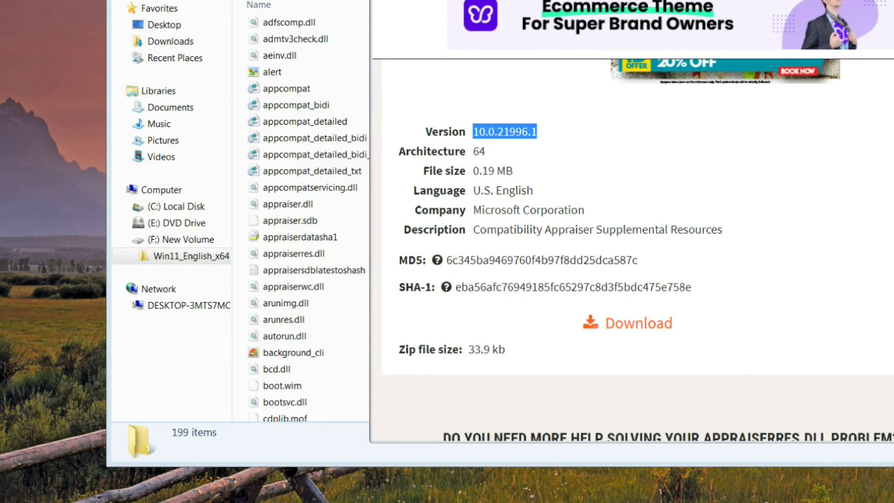
left_click(294, 253)
key("alt+Tab")
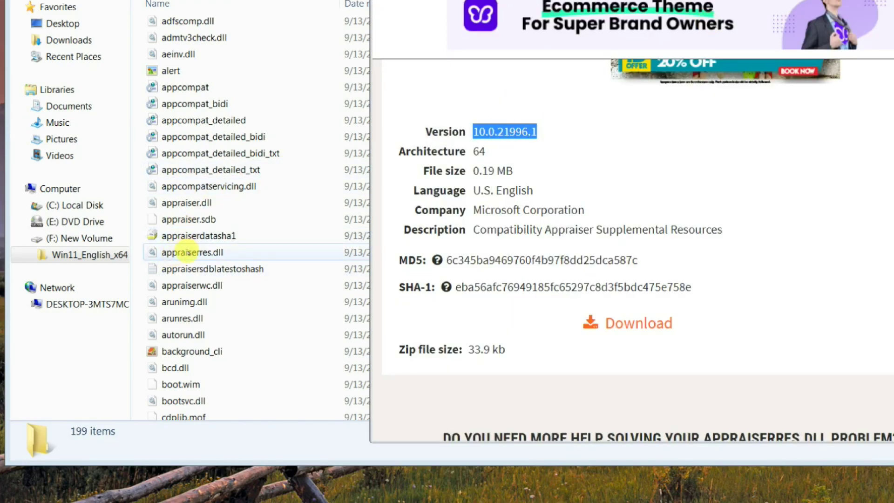
- Open appraiserres.dll's Properties Details and compare its file and product version 10.0.22000.194
right_click(187, 253)
left_click(228, 462)
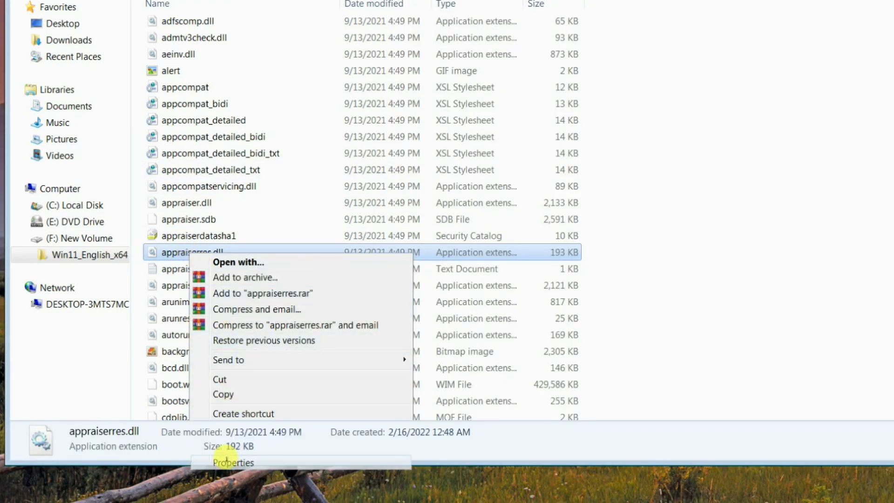
left_click(361, 170)
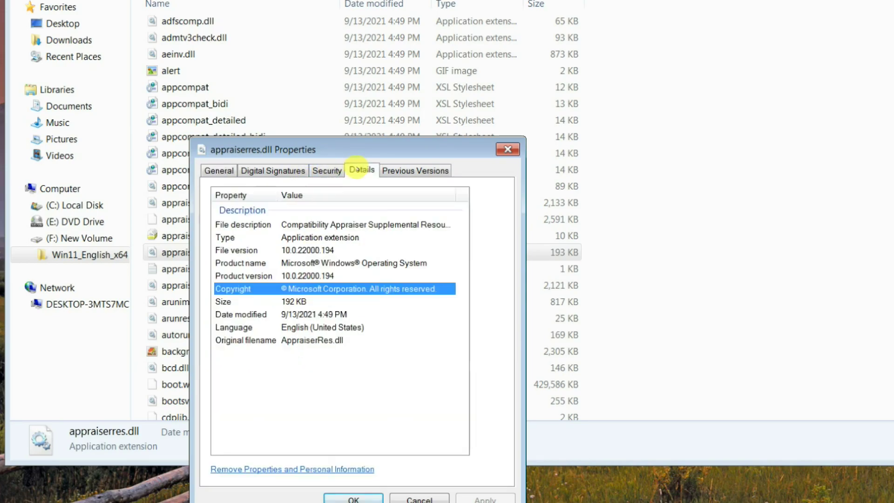
left_click_drag(352, 145, 193, 25)
left_click(138, 123)
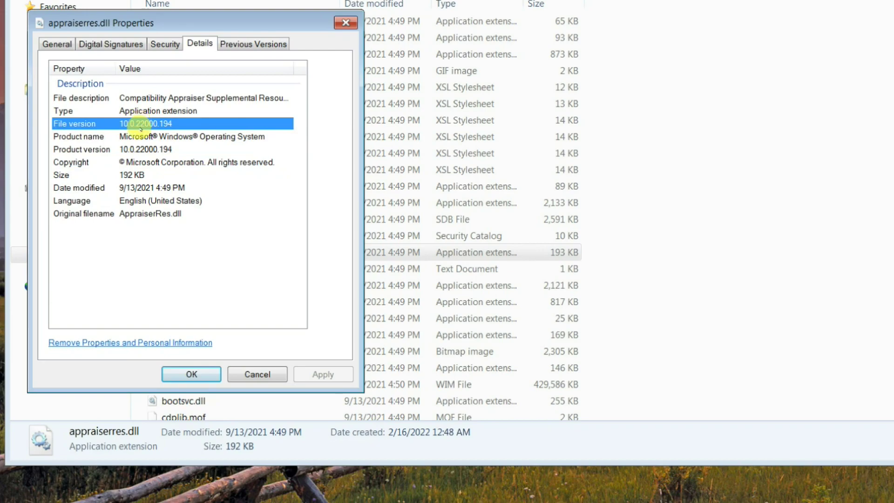
left_click(137, 149)
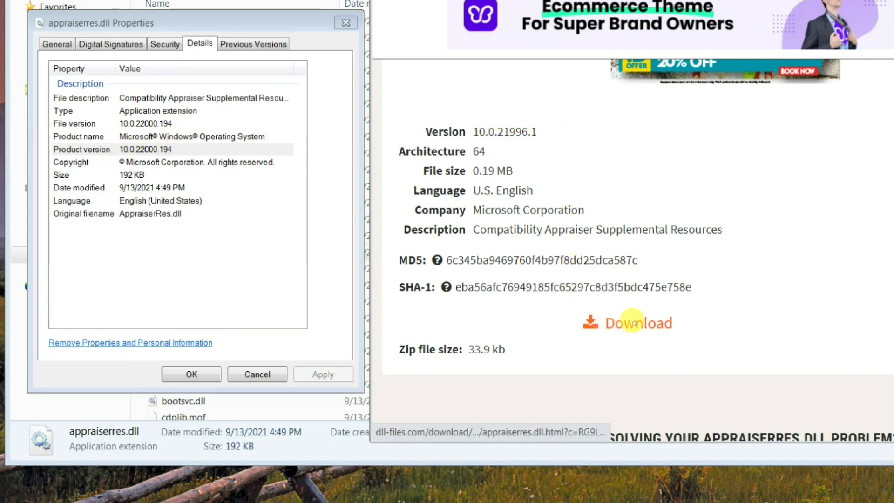
- Close Properties and download appraiserres.zip from dll-files.com
left_click(190, 372)
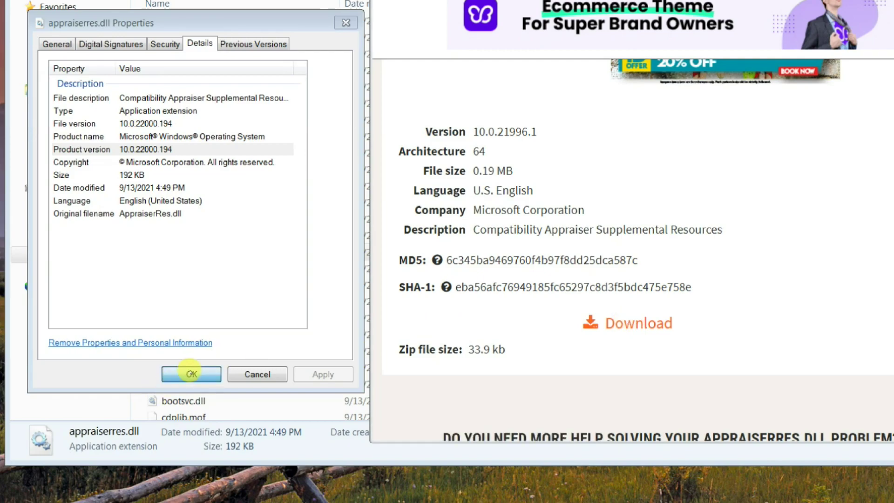
left_click(638, 324)
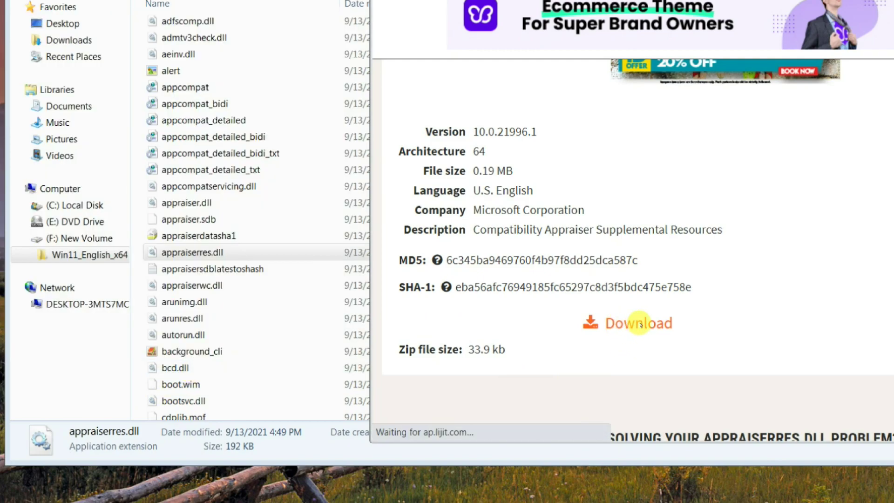
left_click(639, 323)
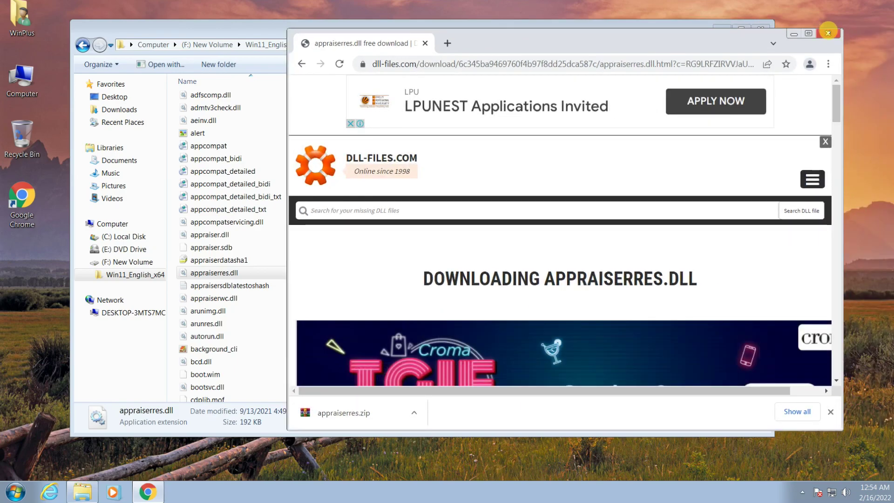
- Close Chrome and go to the Downloads folder through Computer
left_click(828, 33)
left_click_drag(515, 34, 635, 36)
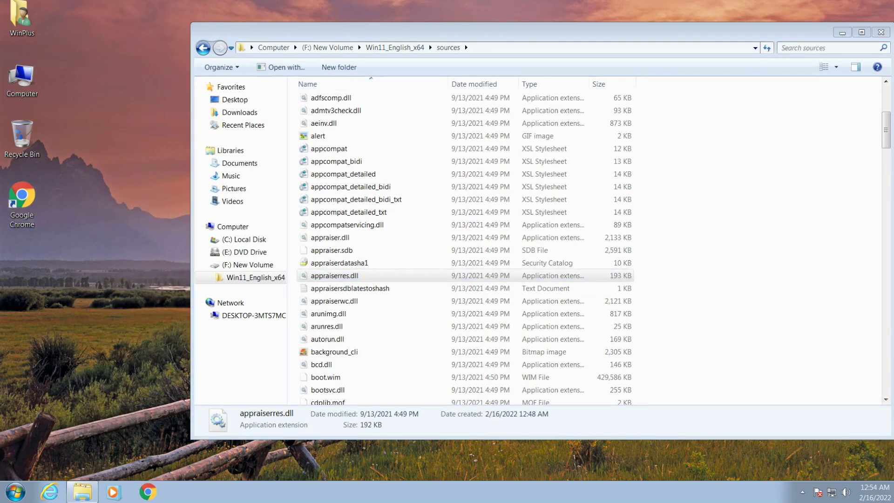
left_click(21, 75)
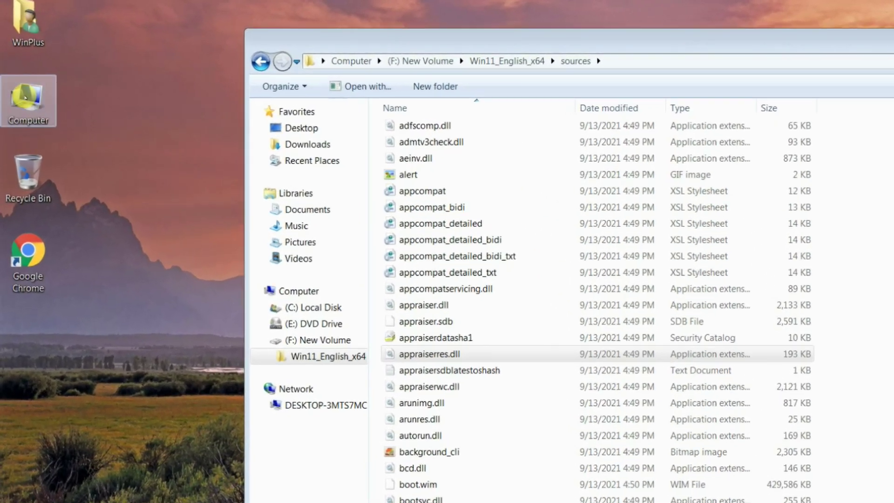
double_click(23, 79)
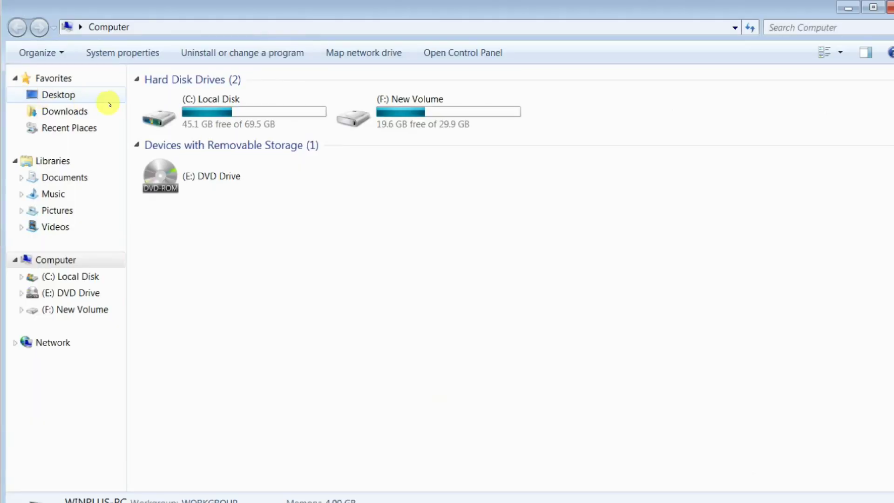
left_click(49, 111)
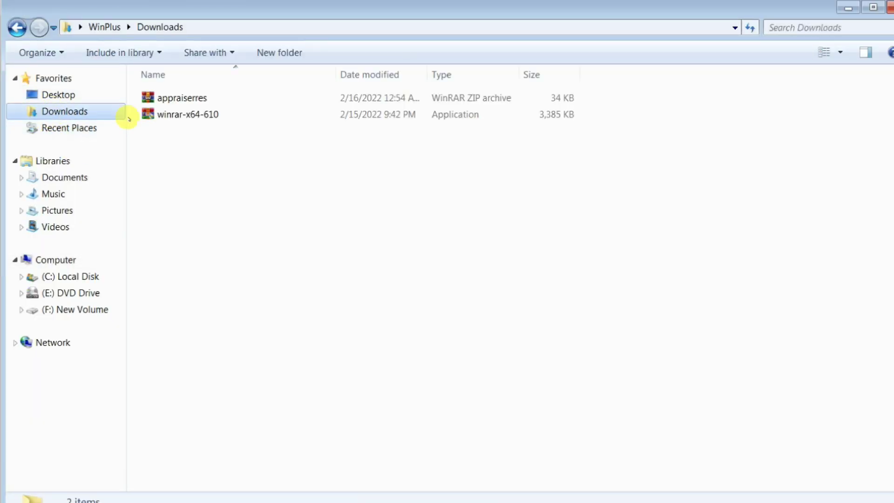
- Extract the appraiserres archive here and select the extracted appraiserres.dll
left_click(175, 97)
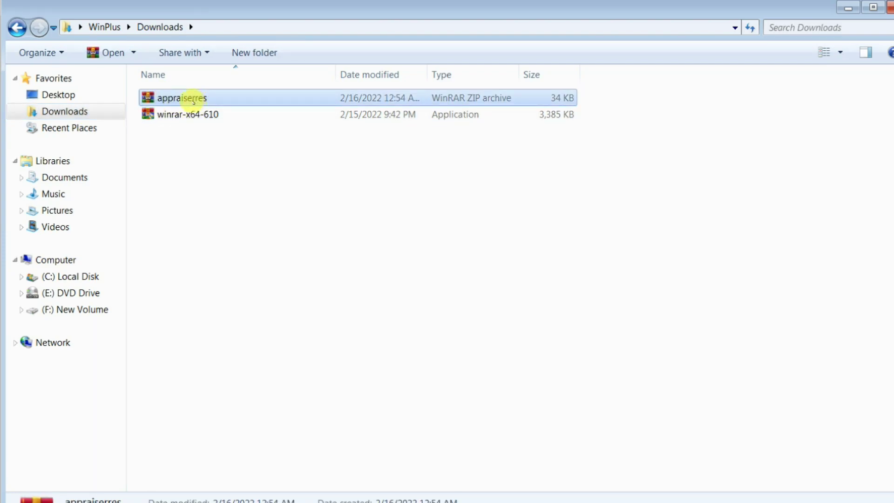
right_click(190, 100)
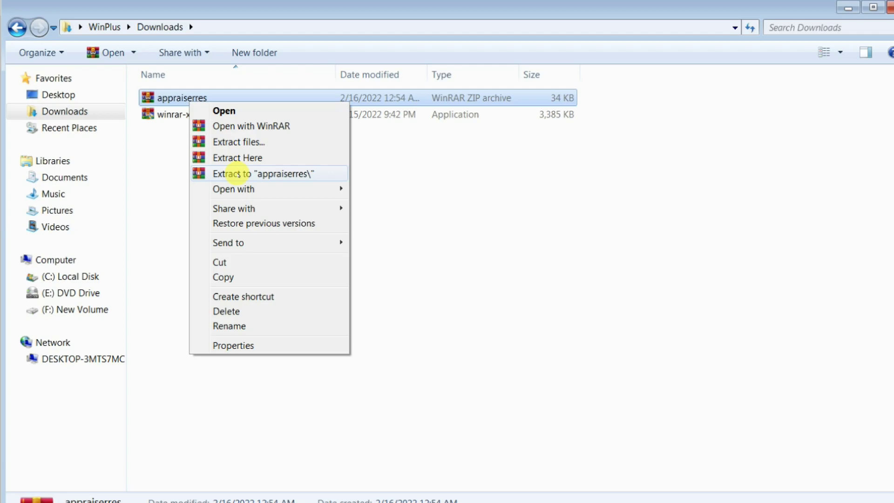
left_click(236, 158)
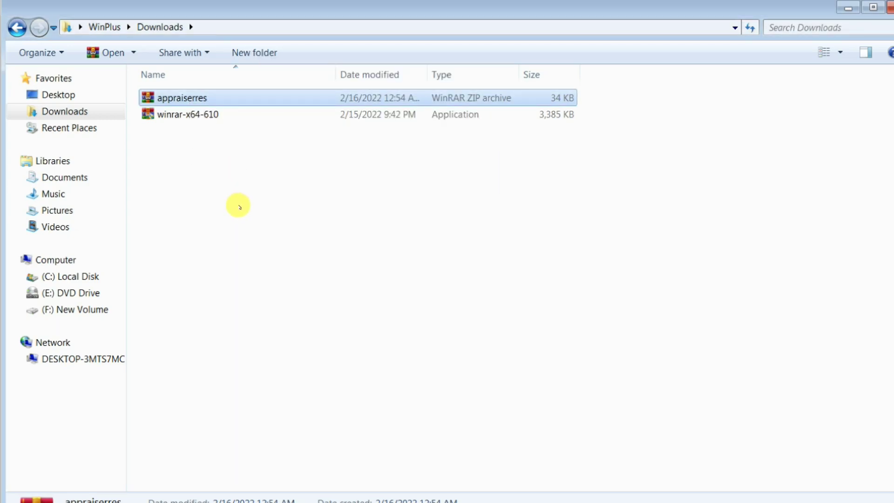
left_click(231, 215)
left_click(175, 97)
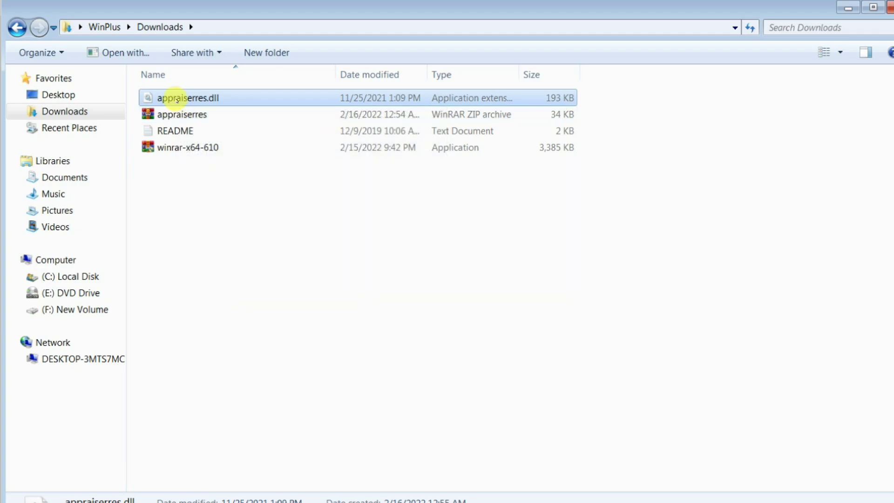
- Copy the downloaded appraiserres.dll into the sources folder, choosing Copy and Replace
right_click(175, 98)
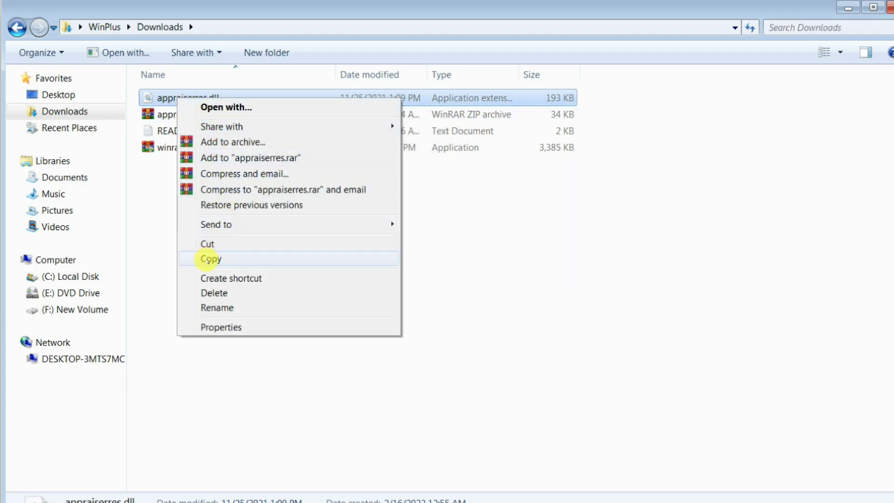
left_click(208, 259)
left_click(893, 224)
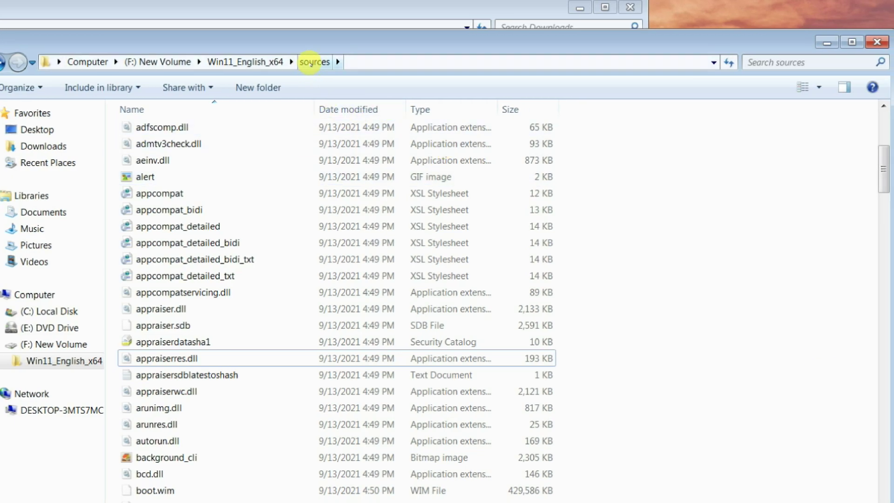
right_click(736, 271)
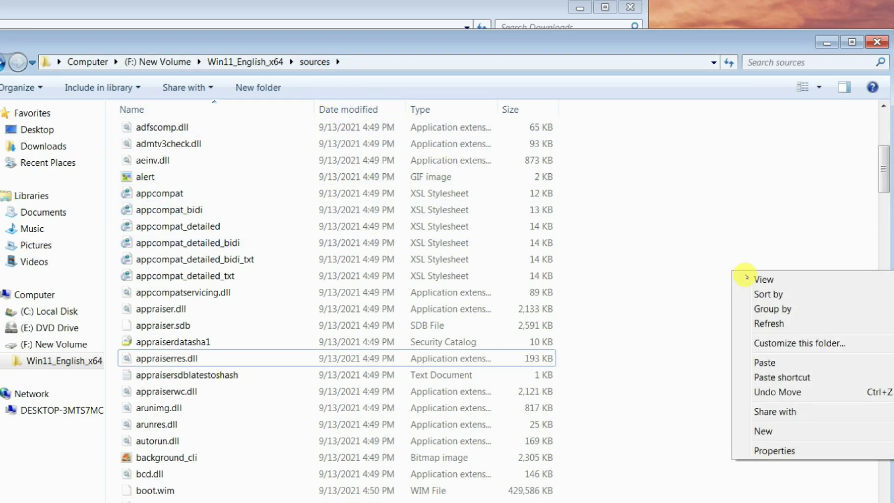
left_click(757, 361)
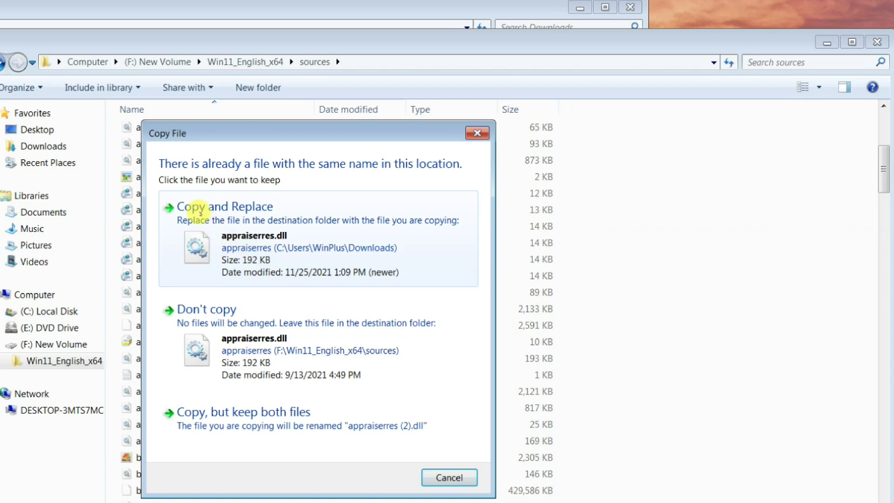
left_click(250, 215)
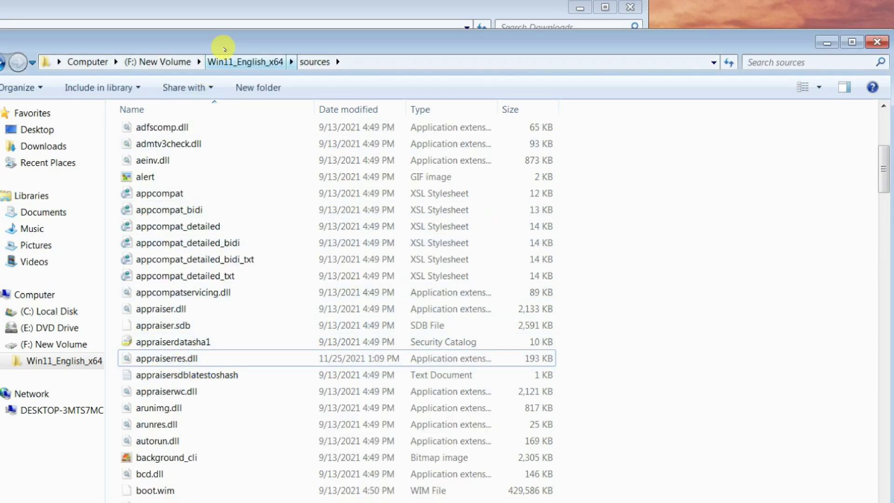
- Launch setup from the Win11_English_x64 folder with administrator approval
left_click(231, 63)
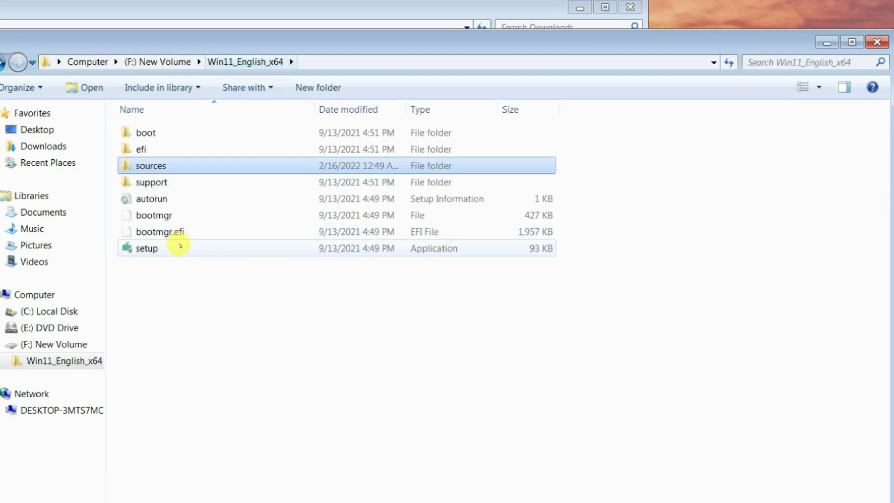
left_click(184, 329)
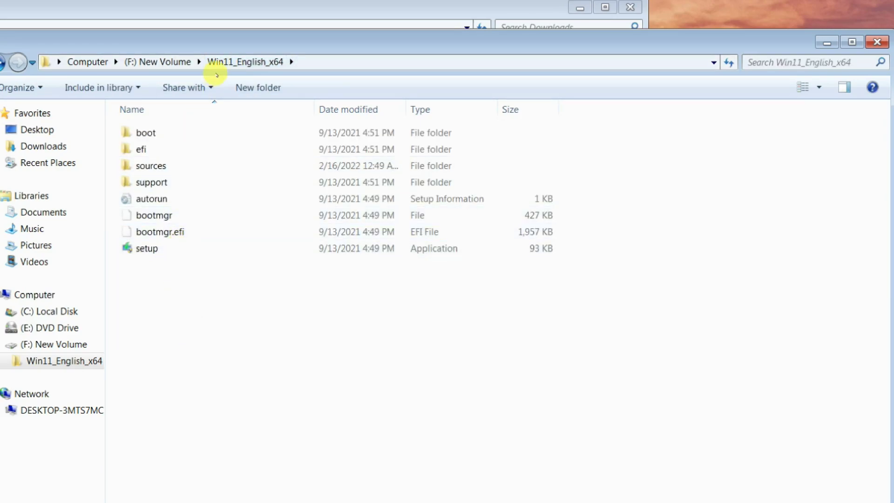
double_click(139, 248)
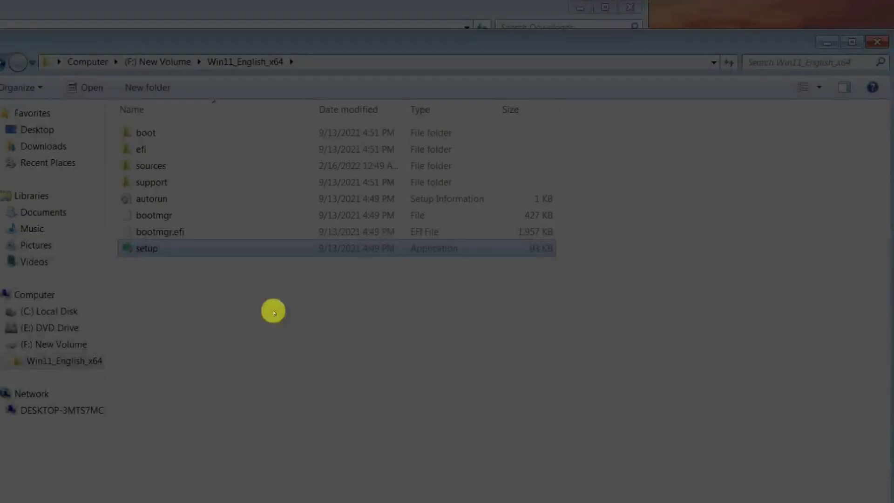
left_click(503, 346)
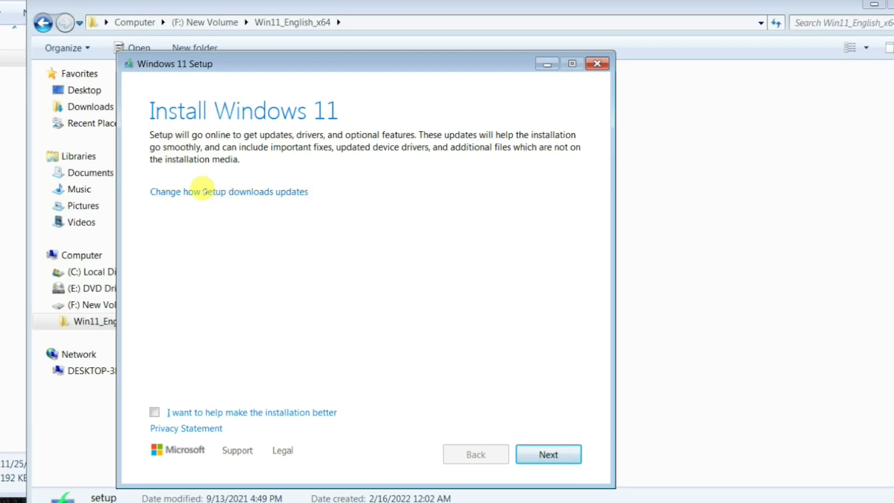
- Set Setup to not download updates right now and continue to the license page
left_click(202, 191)
left_click(154, 228)
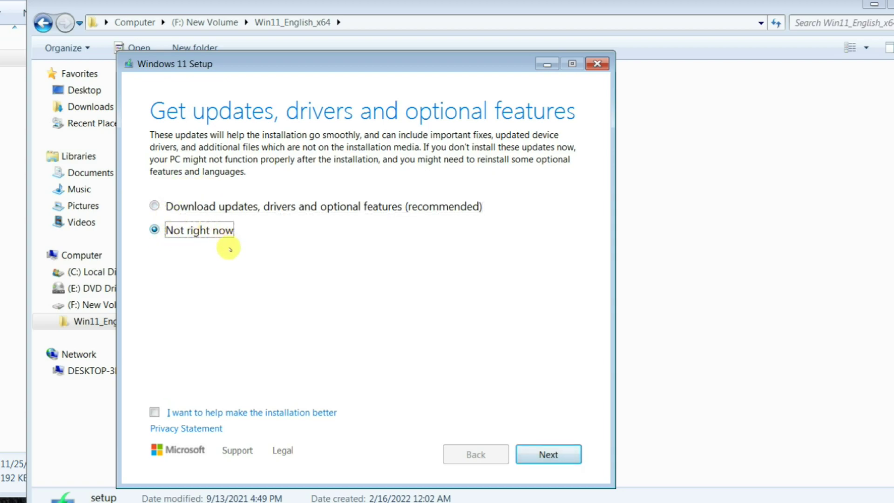
left_click(550, 455)
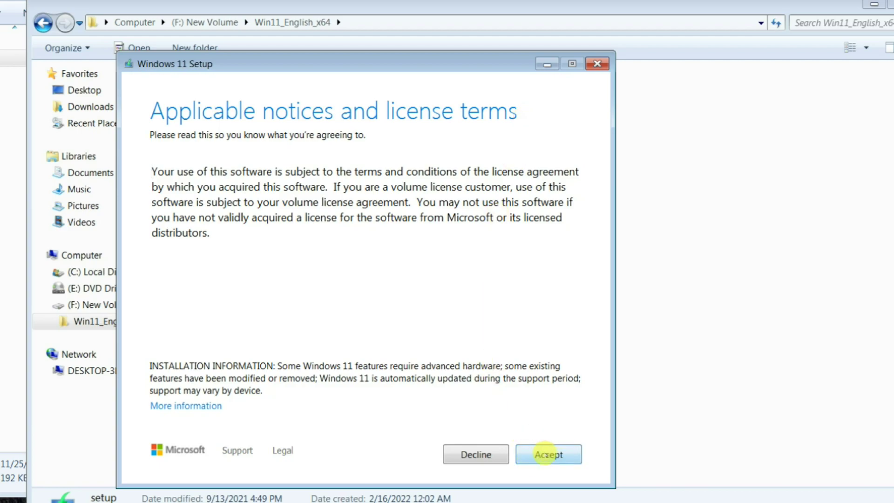
- Accept the license terms, keep personal files only, and confirm that choice
left_click(548, 454)
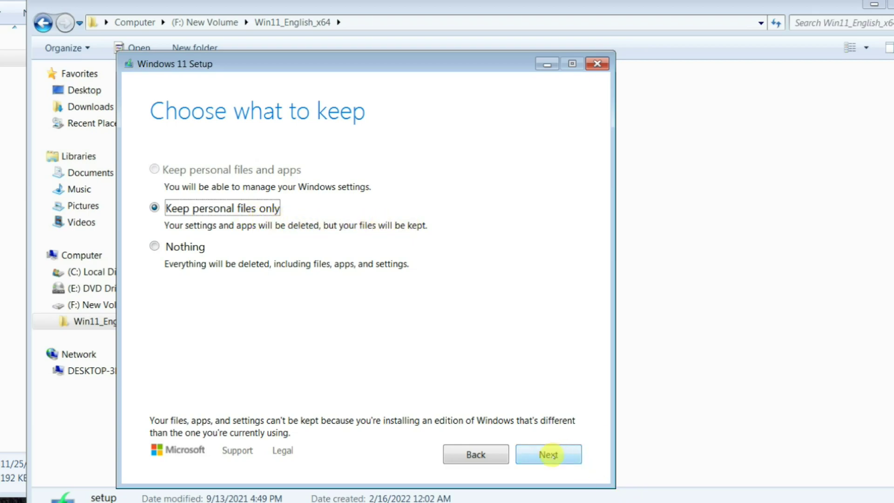
left_click(549, 455)
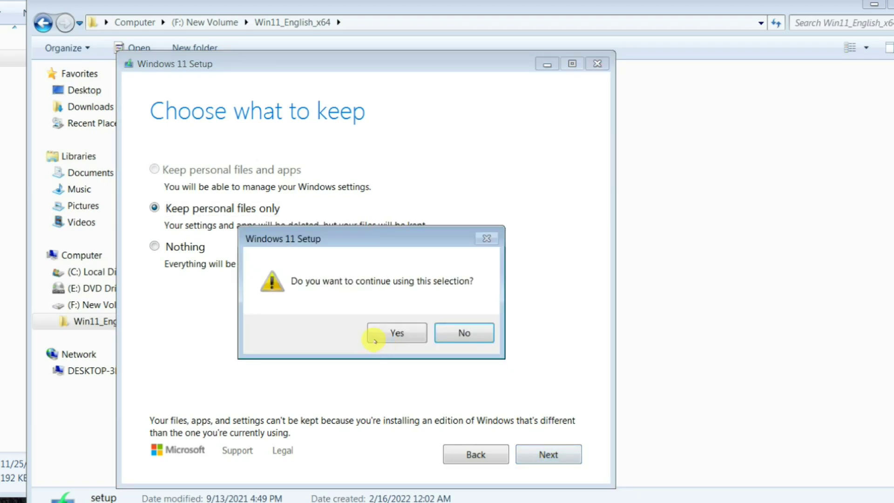
left_click(388, 335)
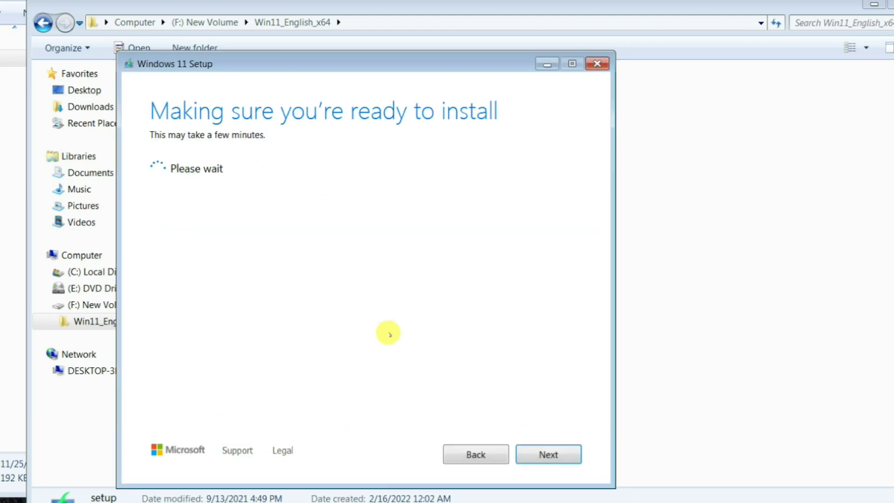